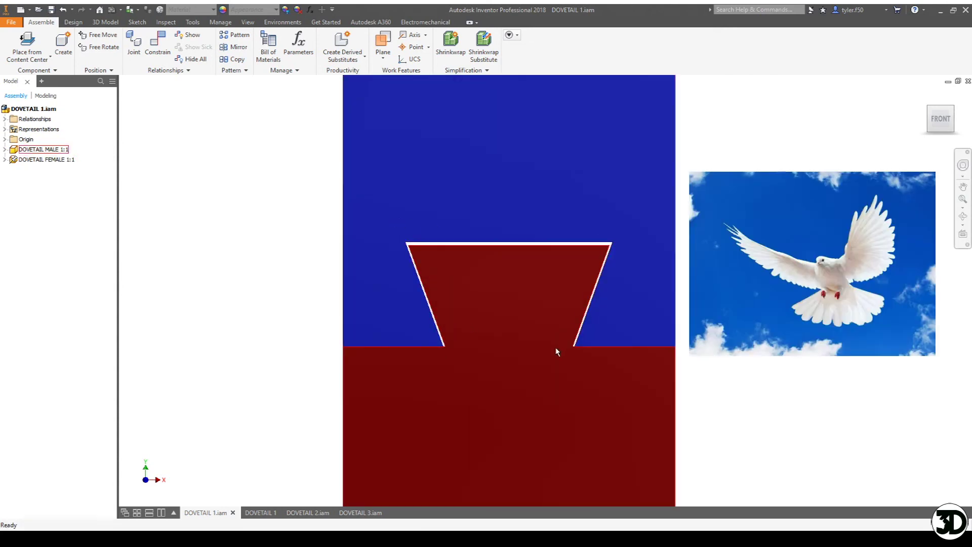
Slide the red male dovetail part partway up out of the blue female part's groove
scroll(524, 336, down, 5)
key(F4)
drag(577, 371, 512, 329)
key(Escape)
drag(449, 327, 419, 258)
middle_drag(493, 332, 501, 349)
shift+middle_drag(560, 297, 589, 366)
mouse_move(460, 267)
mouse_down()
mouse_move(465, 244)
mouse_move(466, 349)
mouse_move(467, 282)
mouse_up()
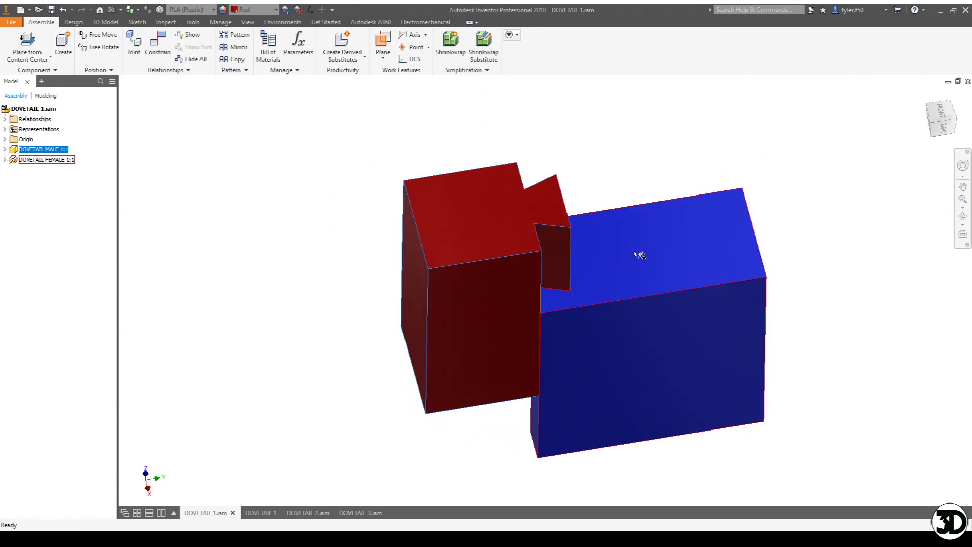
click(640, 143)
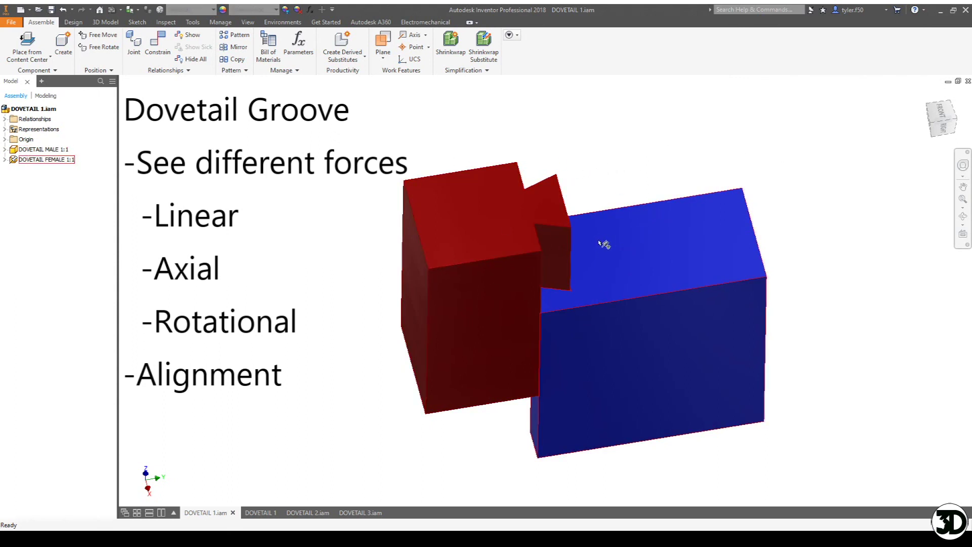
Slide the male dovetail part back down the groove until its top face is flush with the female part
shift+middle_drag(606, 186, 596, 255)
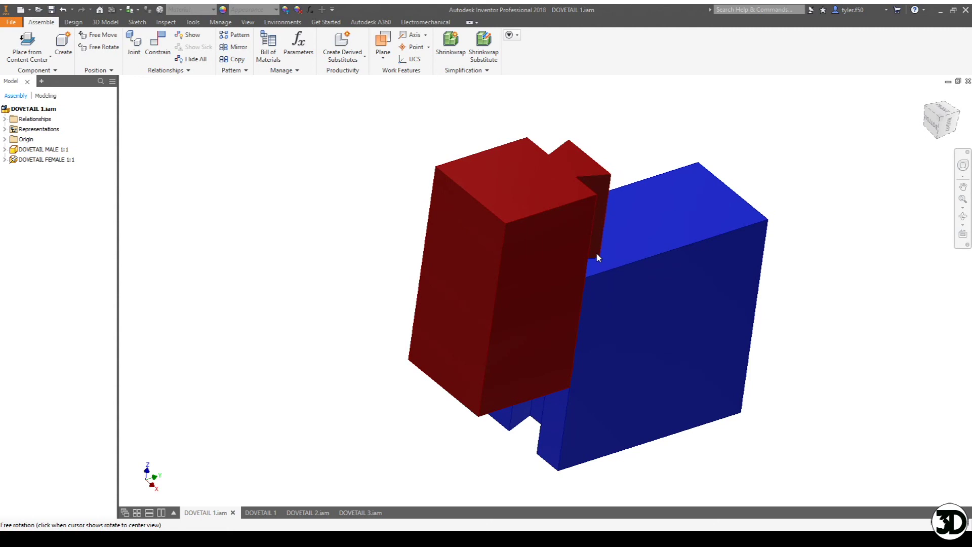
key(Escape)
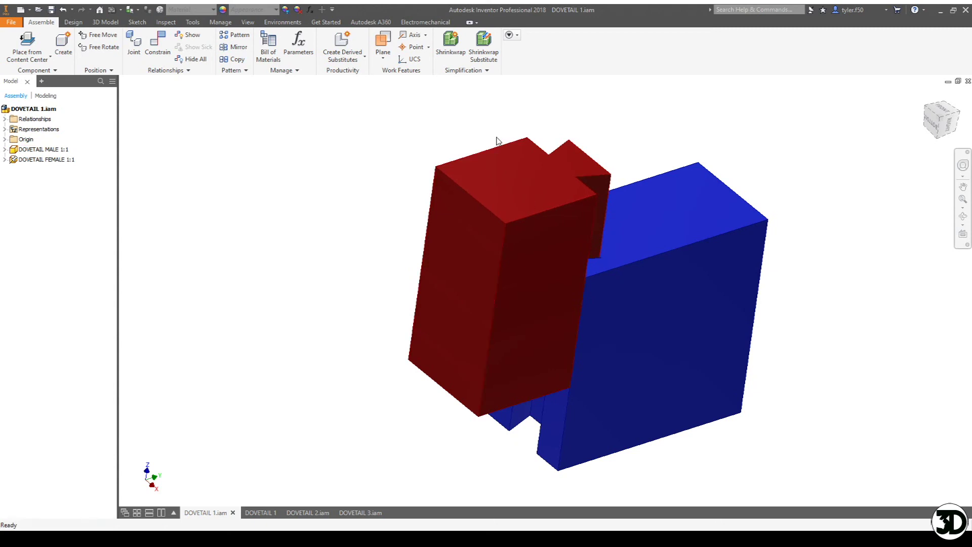
drag(529, 281, 520, 361)
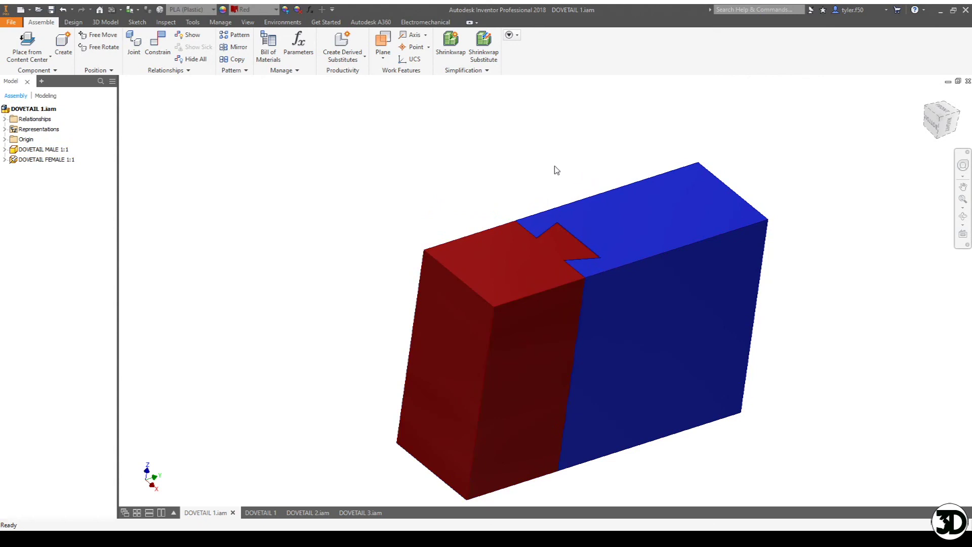
Slide the male dovetail part partway up out of the groove once more
key(F4)
drag(563, 202, 573, 135)
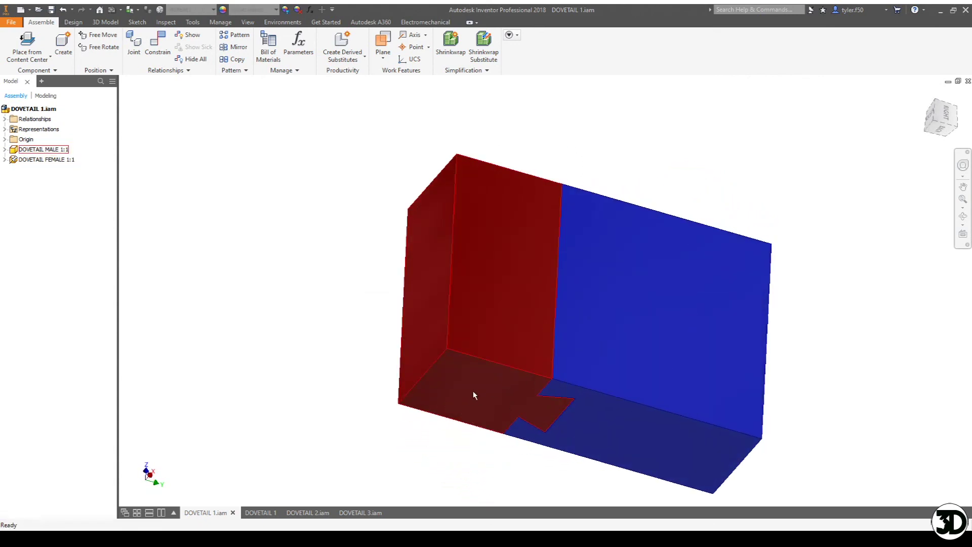
key(F4)
drag(575, 258, 566, 363)
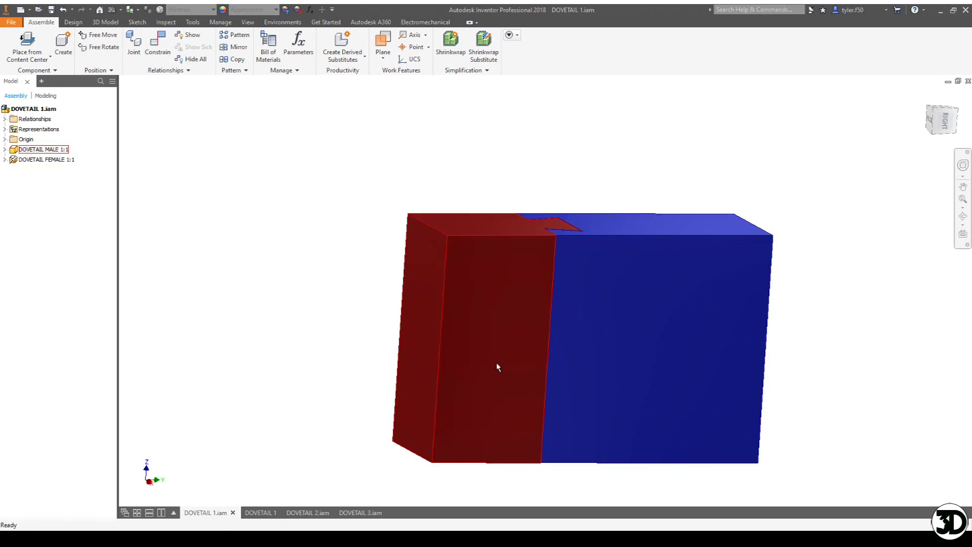
shift+middle_drag(513, 309, 515, 376)
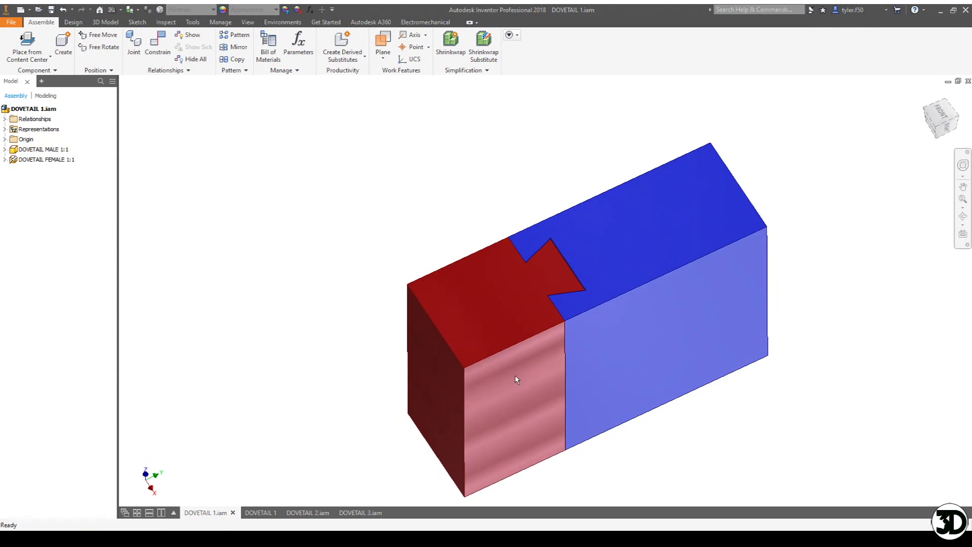
drag(507, 353, 506, 276)
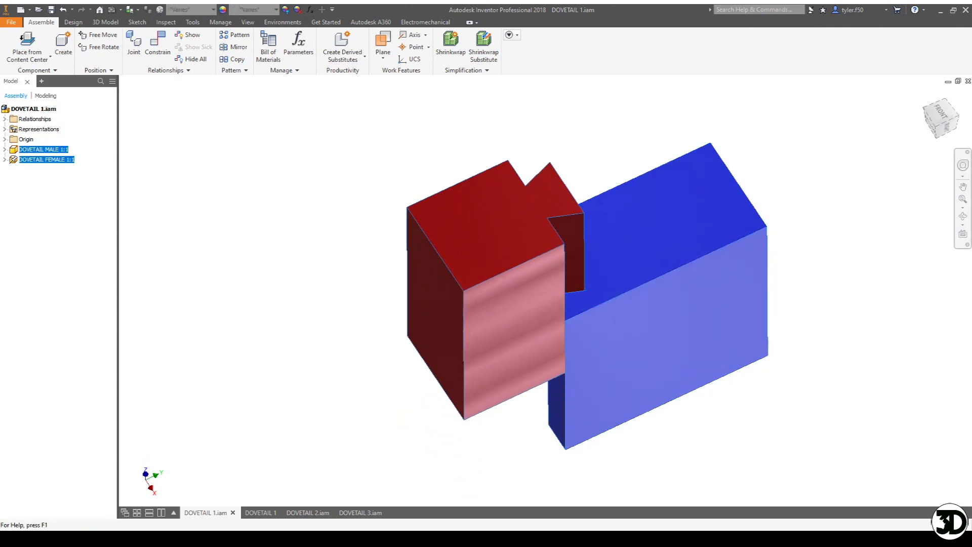
In the DOVETAIL 1 drawing, dimension the width of the male dovetail's wide end, placing the dimension over the red part
click(259, 512)
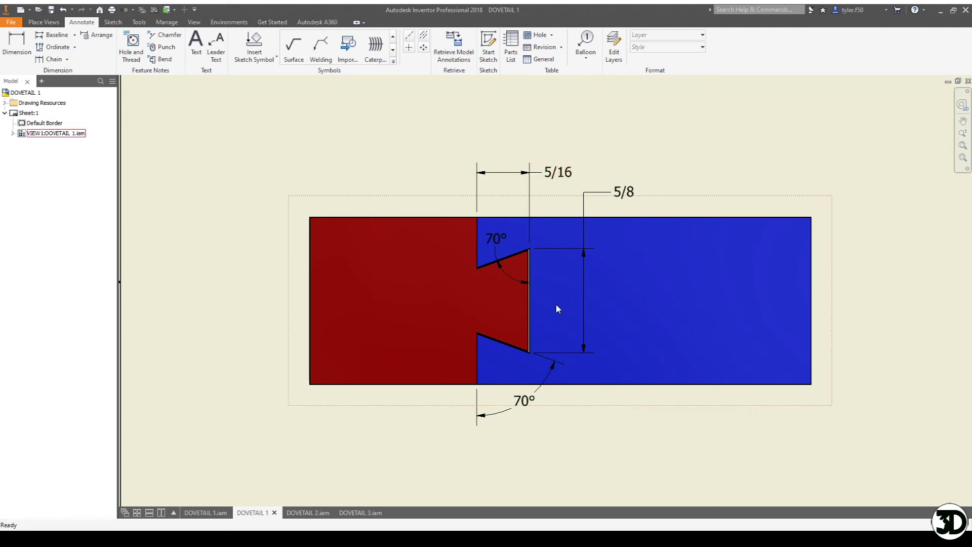
scroll(552, 294, down, 3)
scroll(526, 299, down, 3)
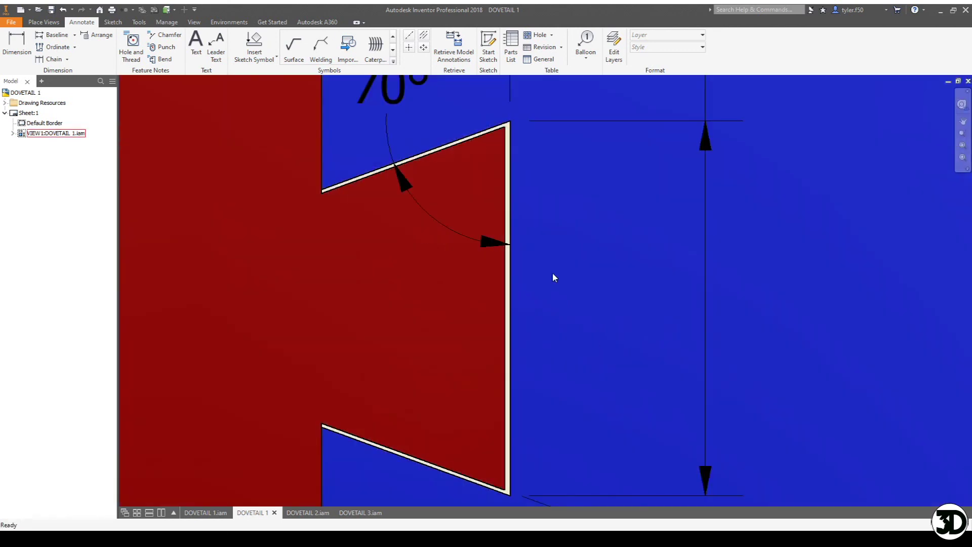
key(d)
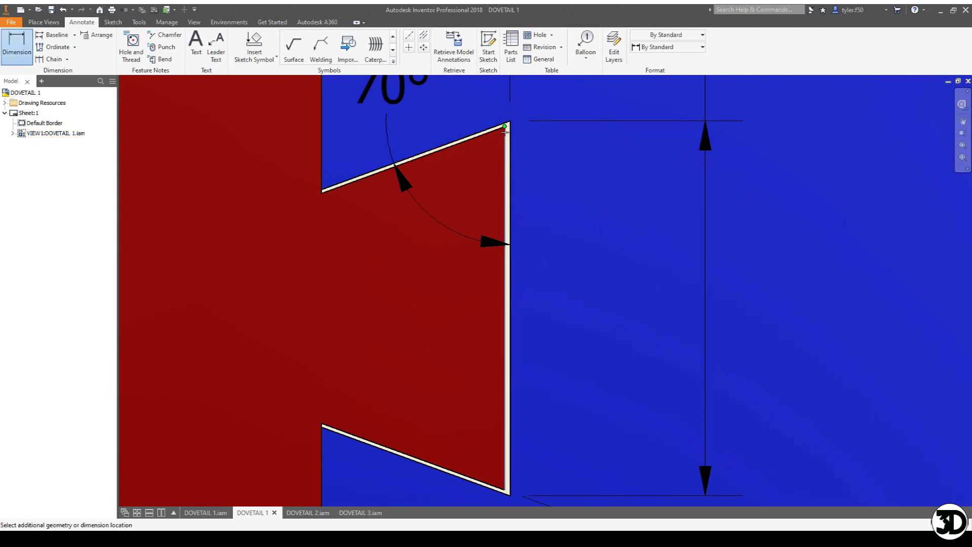
middle_drag(486, 274, 491, 215)
scroll(490, 283, up, 3)
click(503, 263)
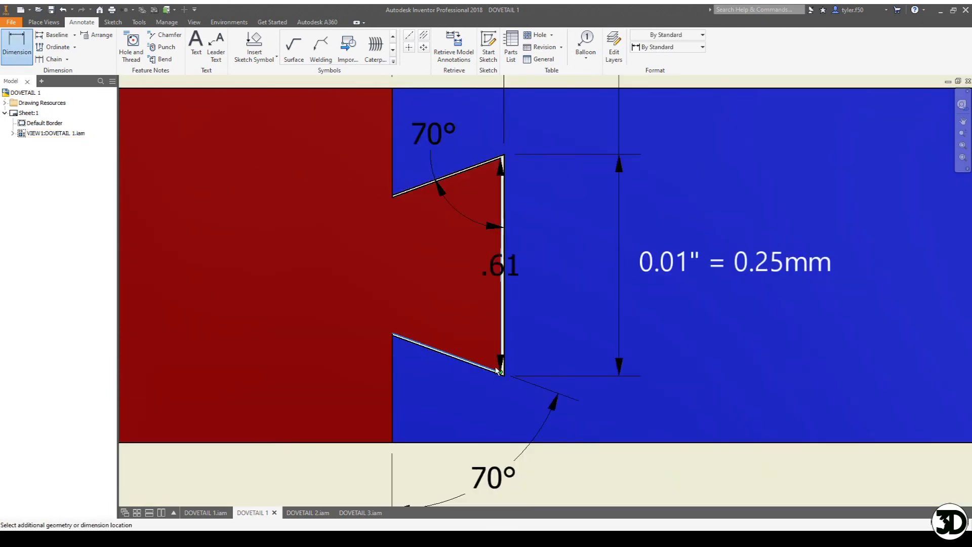
scroll(346, 268, up, 2)
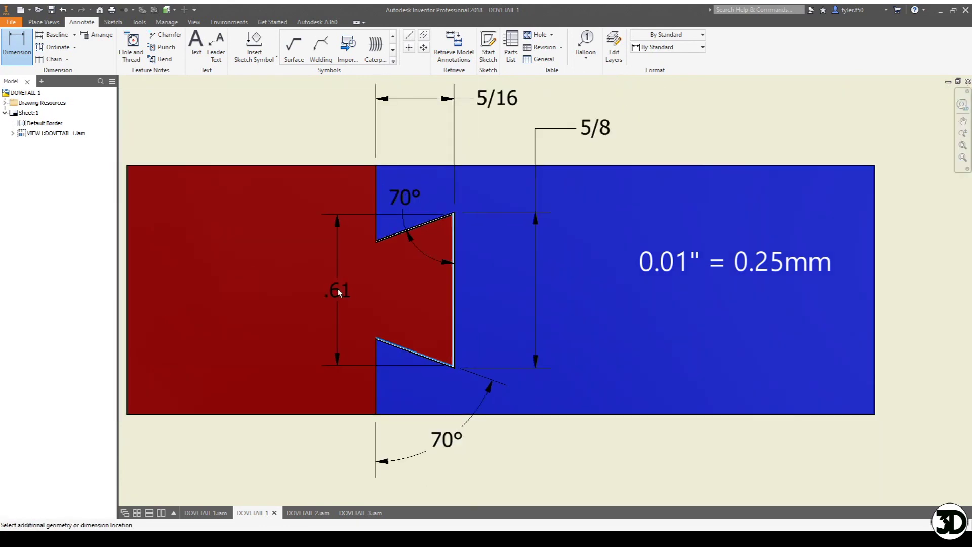
click(329, 291)
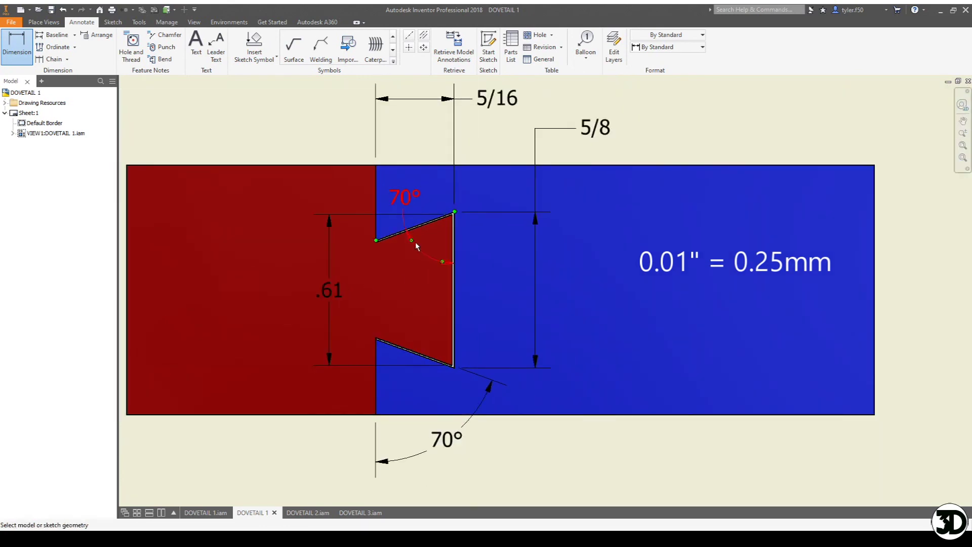
Dimension the male dovetail's depth, placing it above the view just under the existing groove depth dimension
click(447, 239)
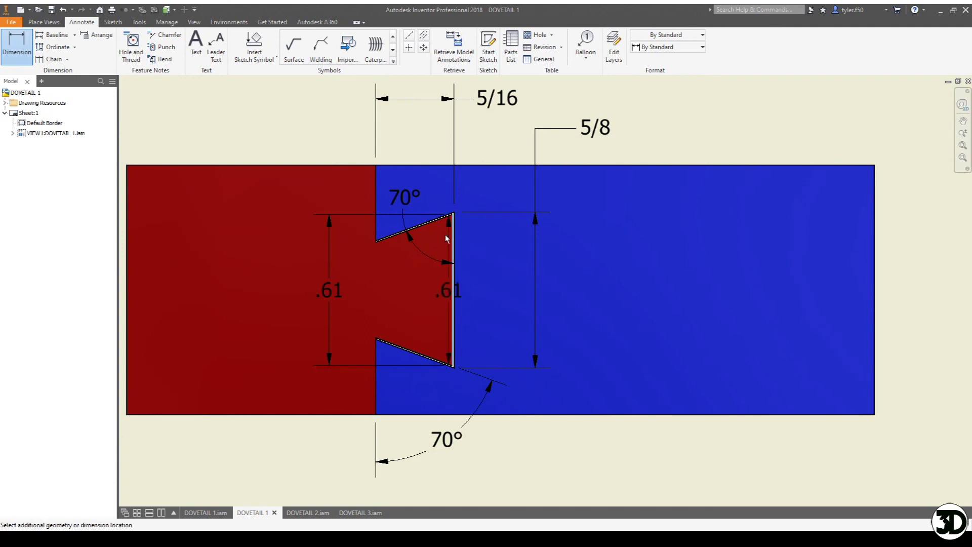
click(373, 192)
middle_drag(372, 393, 367, 441)
click(340, 190)
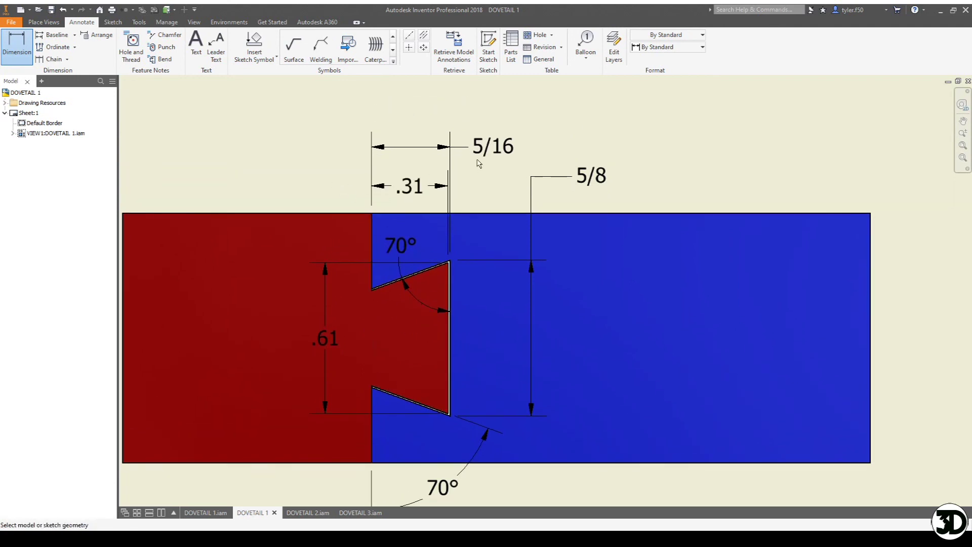
key(Escape)
Switch the fractional groove depth and groove width dimensions to the By Standard dimension style
click(488, 148)
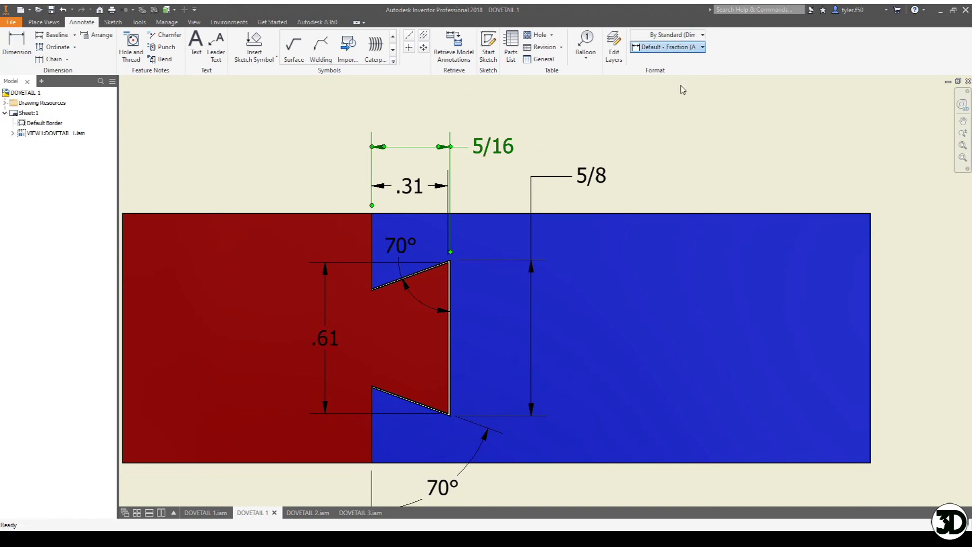
click(676, 63)
key(Escape)
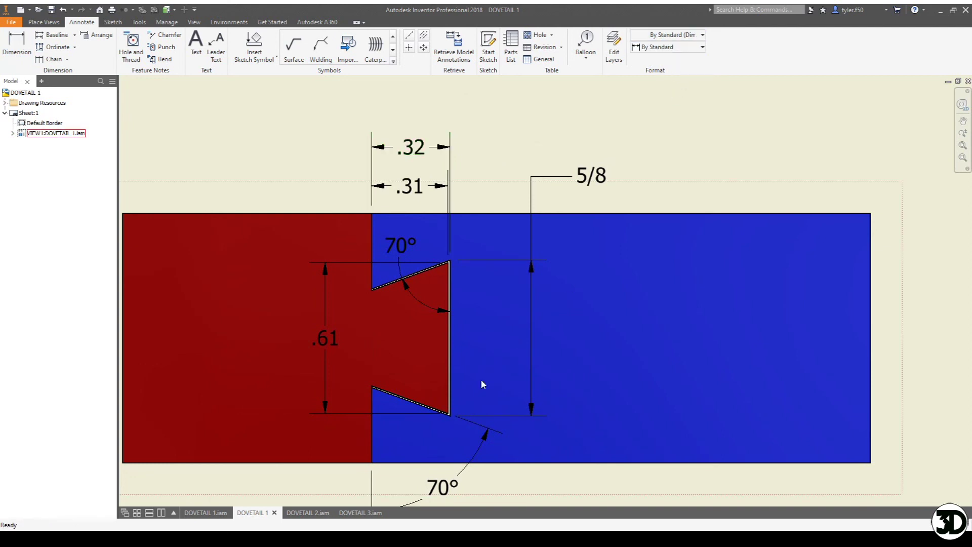
click(444, 490)
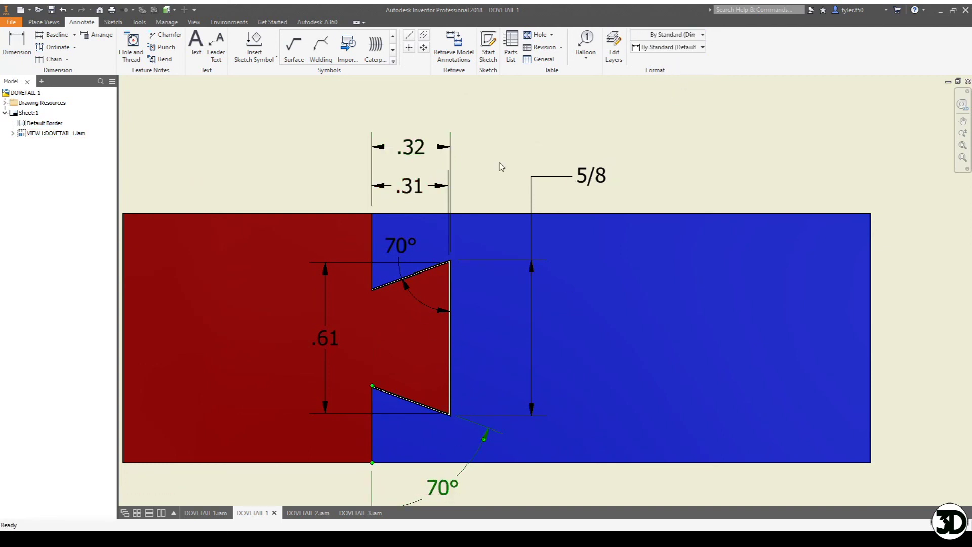
click(585, 176)
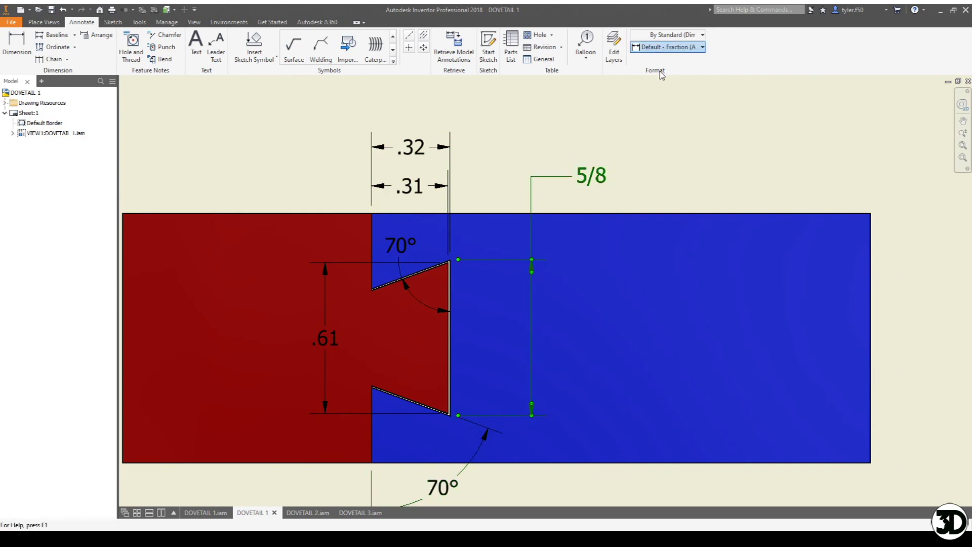
click(662, 63)
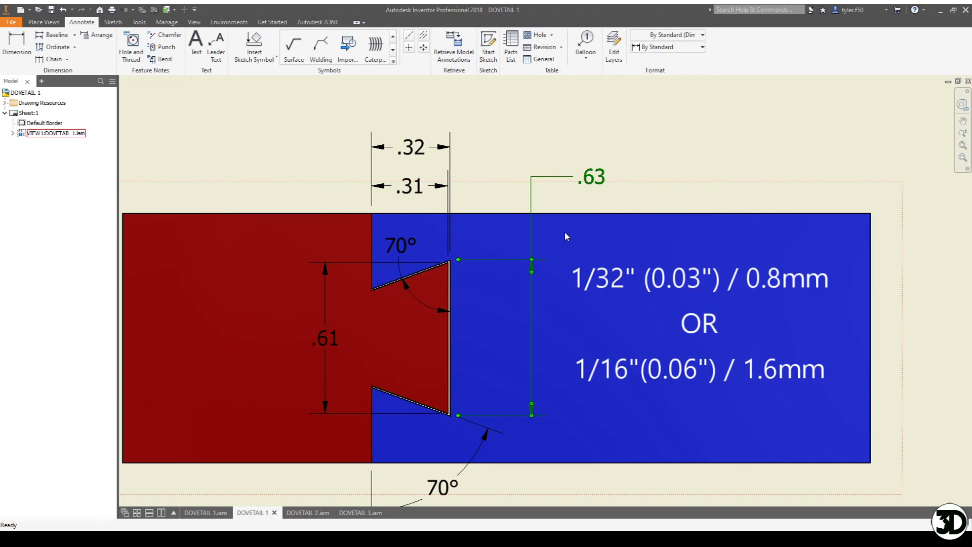
mouse_move(550, 247)
middle_down()
mouse_move(611, 221)
mouse_move(591, 229)
middle_up()
scroll(612, 221, up, 2)
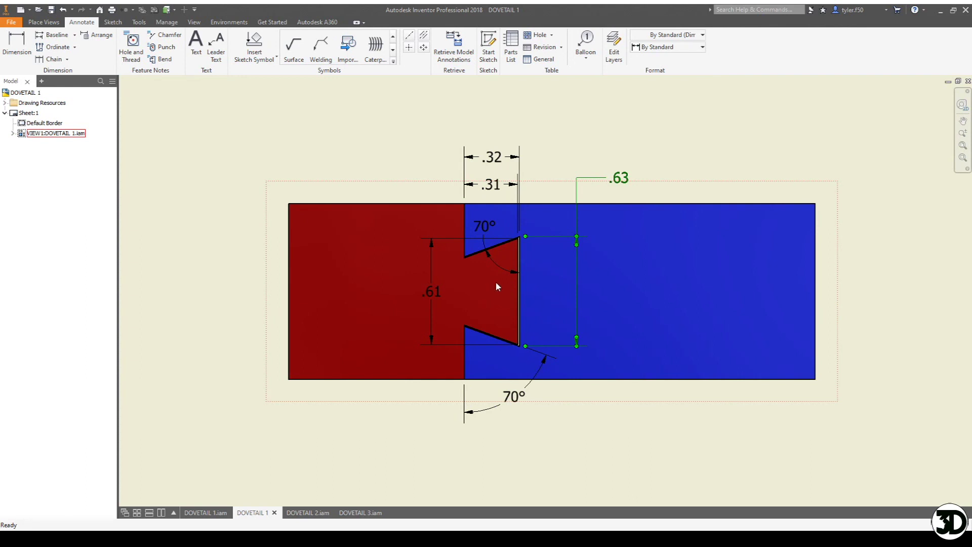
In the DOVETAIL 2 assembly, slide the male part up out of the groove in the curved female part
click(304, 512)
key(F4)
mouse_move(590, 321)
mouse_down()
mouse_move(568, 307)
mouse_move(515, 386)
mouse_move(537, 365)
mouse_up()
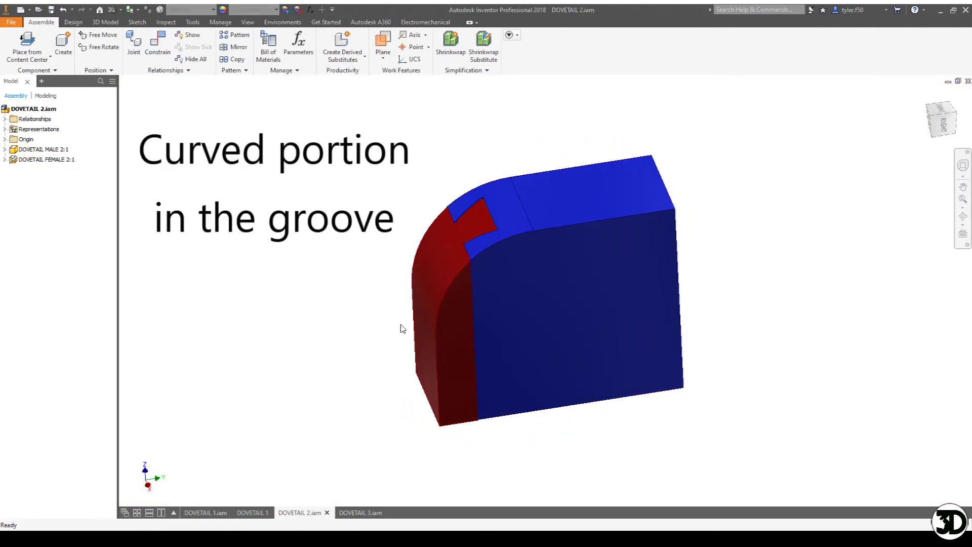
drag(457, 329, 455, 245)
Slide the male part back down until its curved face is flush with the female part
key(F4)
drag(619, 320, 597, 308)
drag(447, 187, 461, 273)
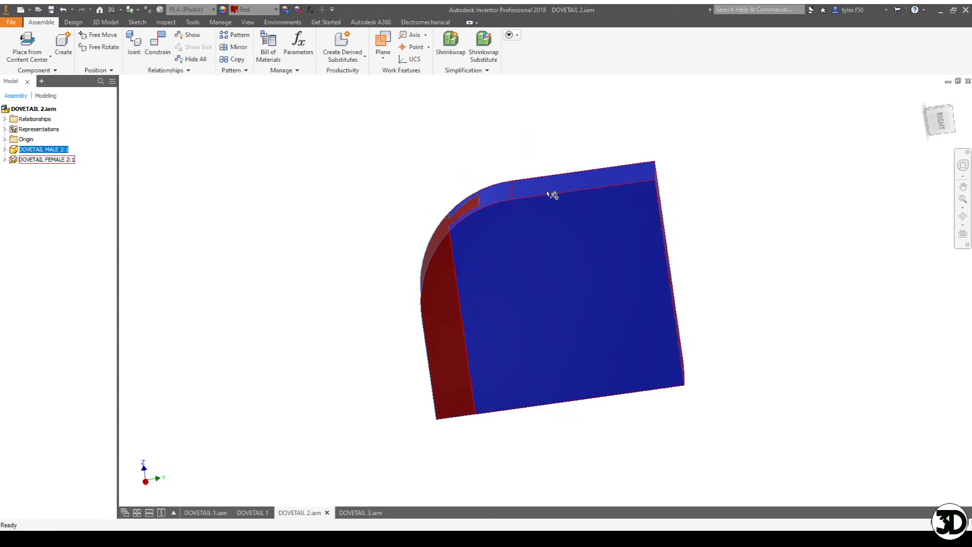
click(365, 173)
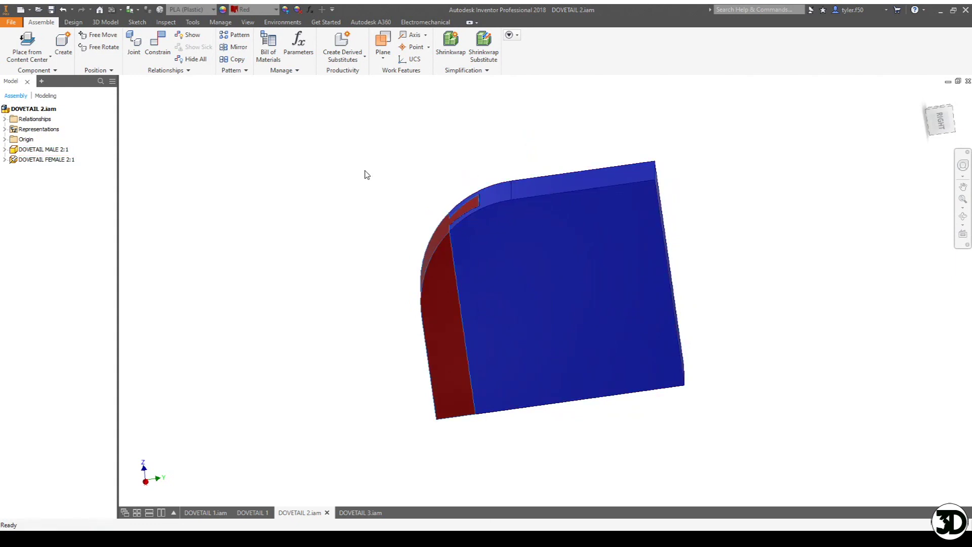
Examine the closed curved dovetail joint from several angles
shift+middle_drag(471, 332, 523, 347)
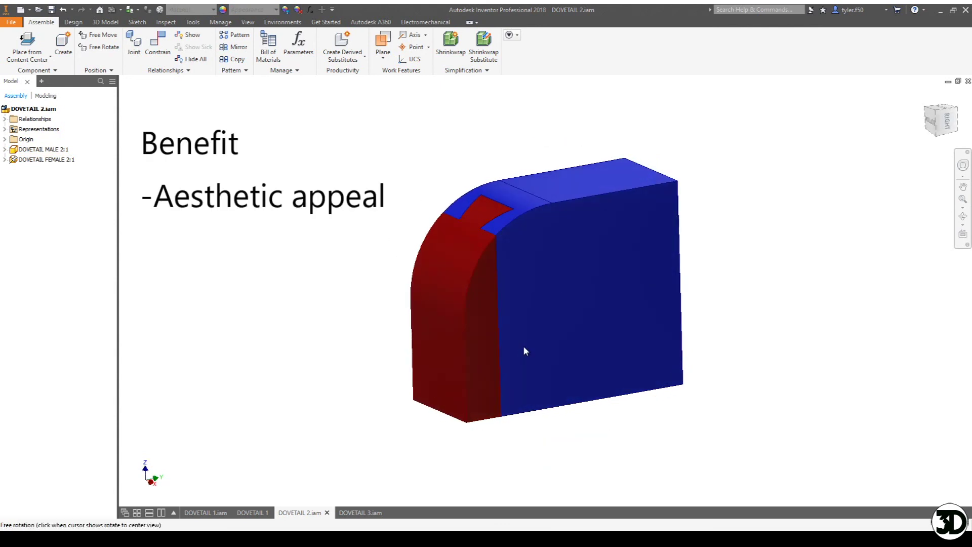
drag(495, 350, 471, 350)
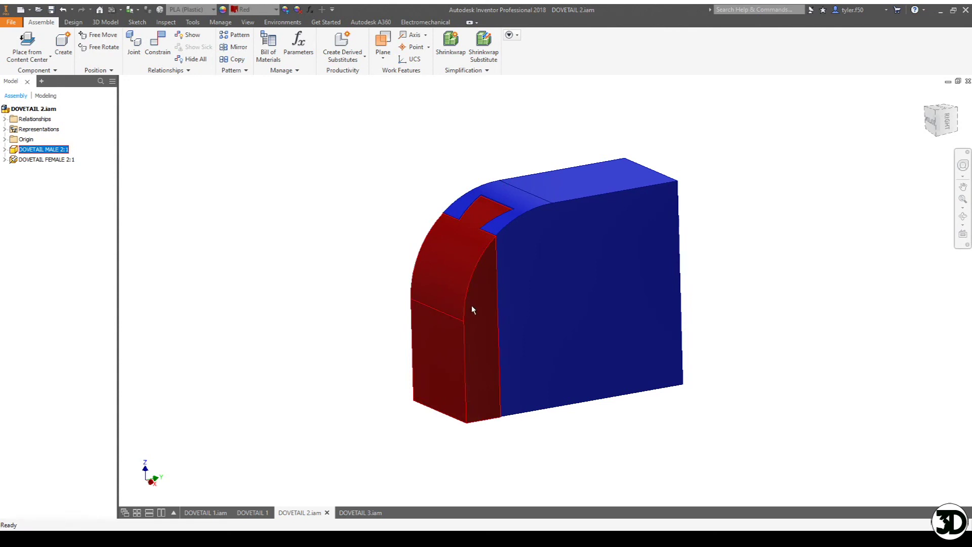
key(F4)
drag(510, 321, 492, 353)
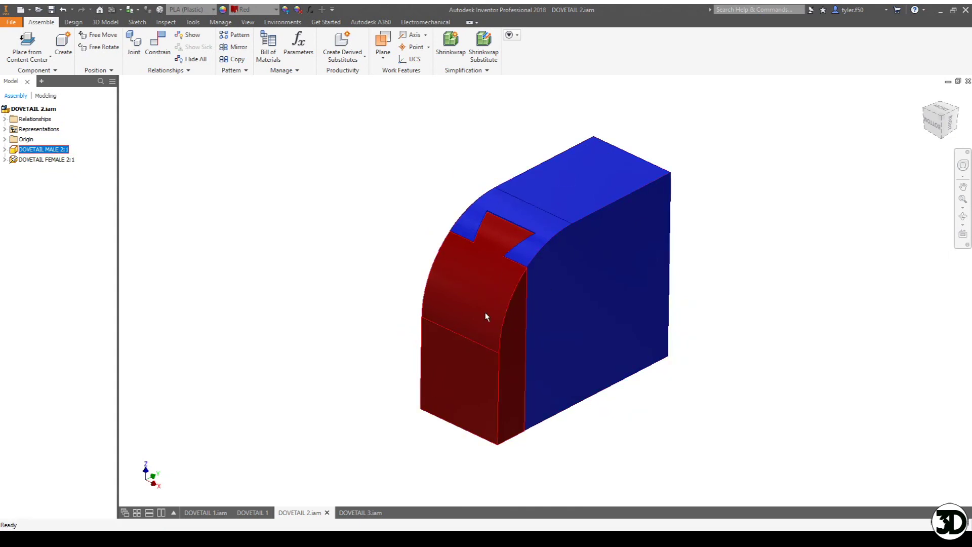
key(F4)
drag(549, 386, 555, 356)
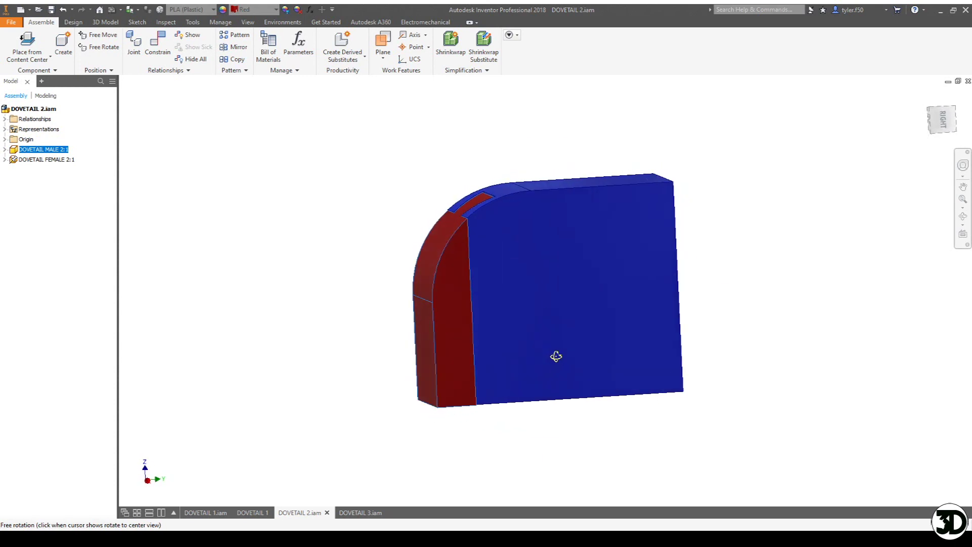
key(Escape)
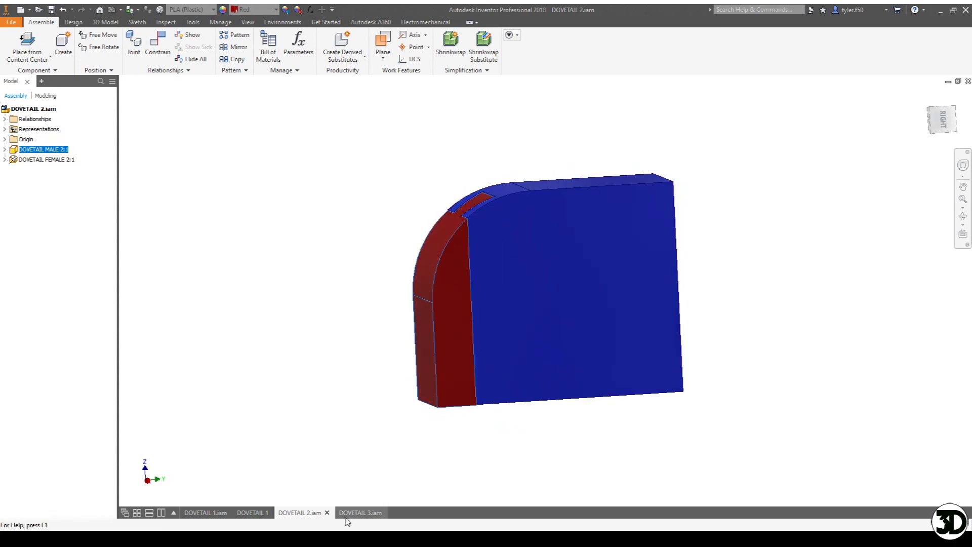
In the DOVETAIL 3 assembly, shift the two loose pins and raise the male part toward the female groove
click(357, 512)
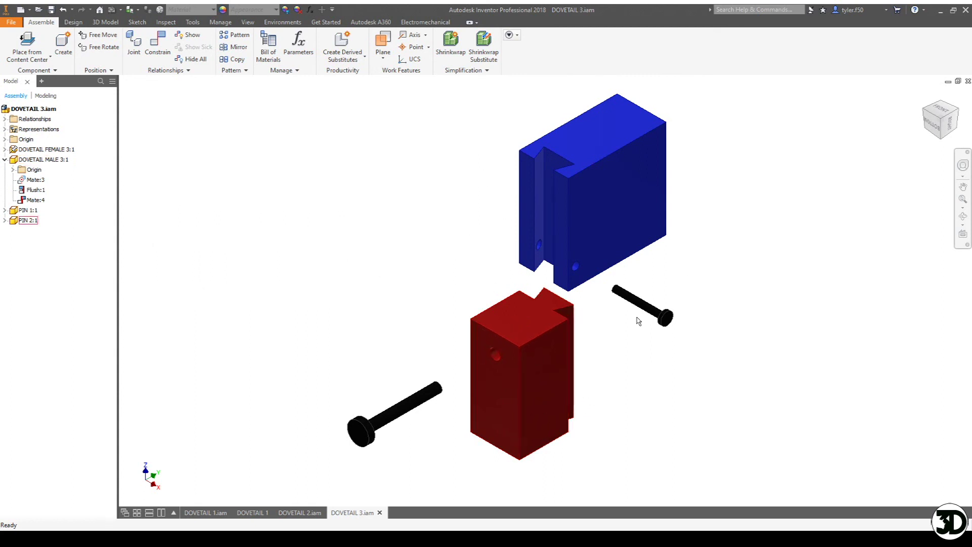
mouse_move(667, 316)
mouse_down()
mouse_move(567, 275)
mouse_move(683, 324)
mouse_up()
drag(399, 412, 384, 391)
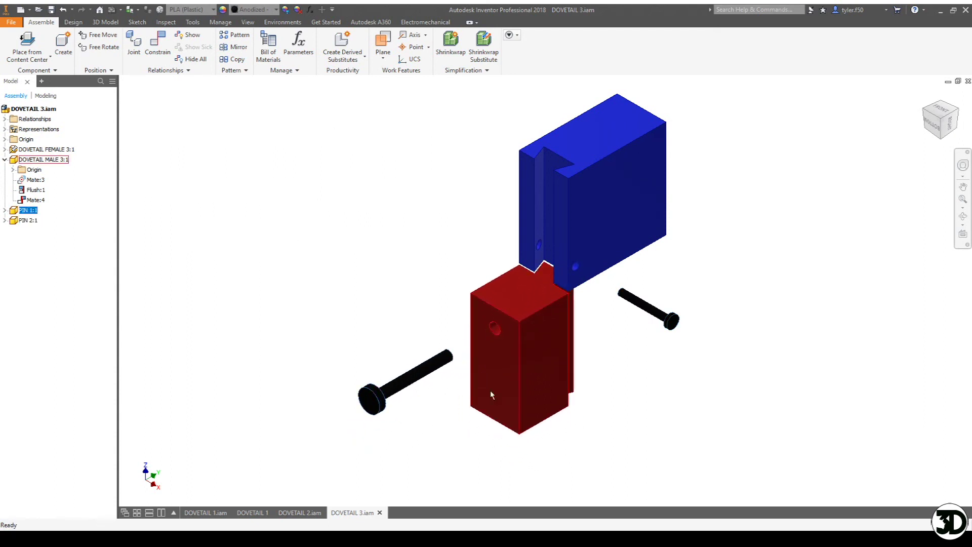
click(607, 370)
Examine the pin holes in the male part's dovetail up close
shift+middle_drag(625, 388, 641, 418)
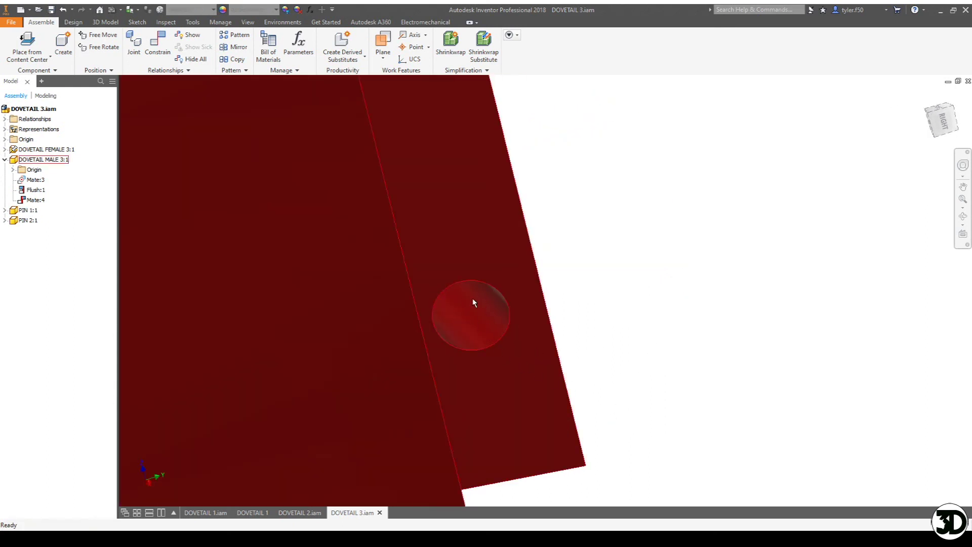
scroll(475, 305, down, 5)
shift+middle_drag(525, 286, 506, 309)
scroll(537, 372, up, 5)
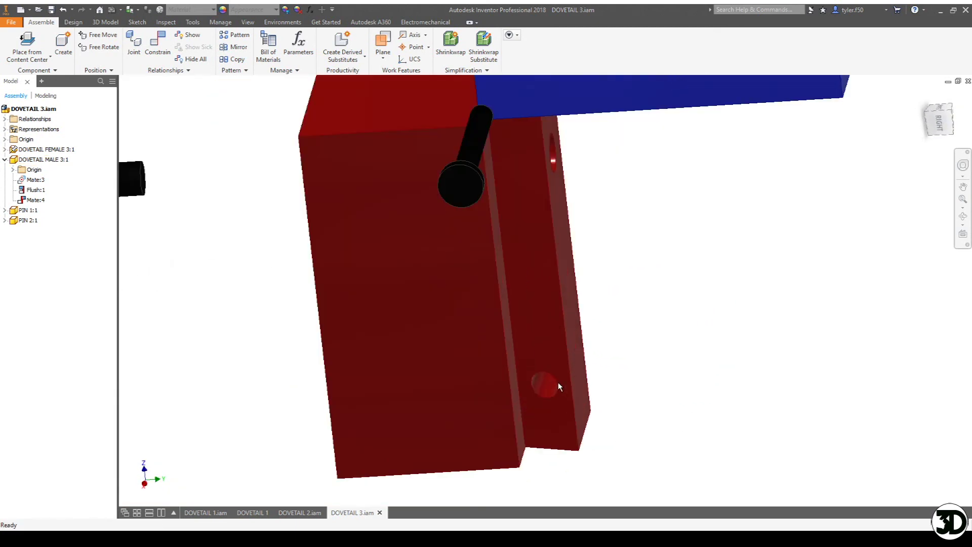
Slide the male part of DOVETAIL 3 into the female groove until the ends of both parts are flush
scroll(557, 388, up, 3)
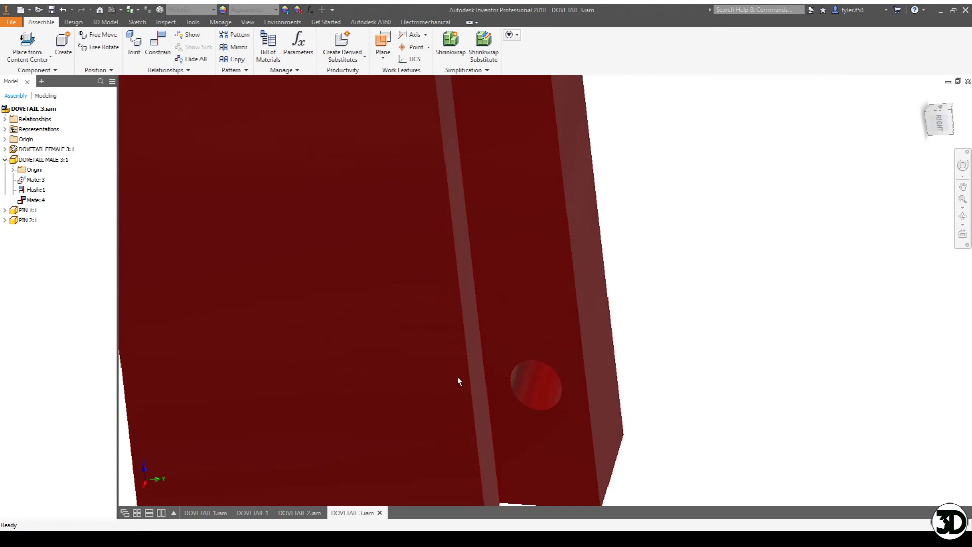
scroll(484, 374, down, 10)
drag(440, 370, 434, 237)
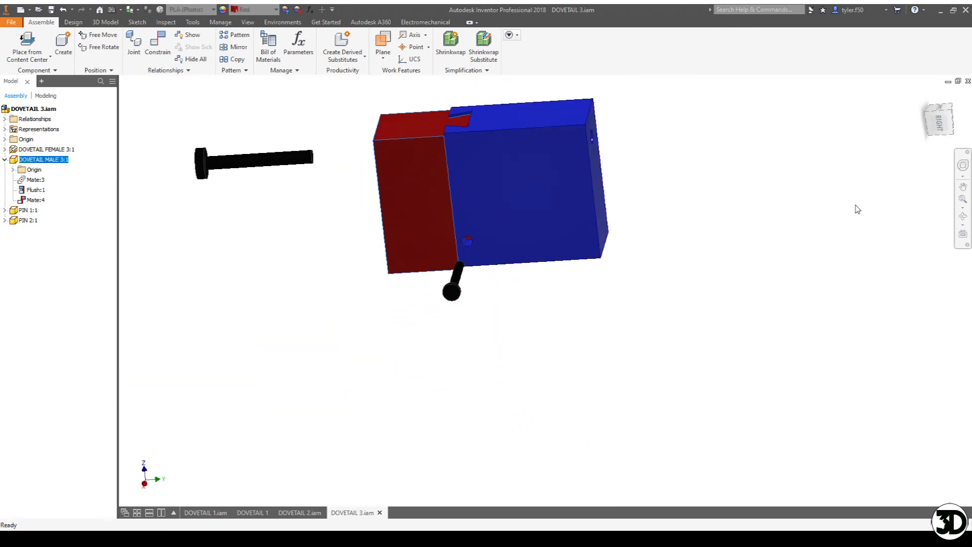
Insert PIN 2 into the hole in the female part's side face until its head sits over the hole
click(937, 121)
drag(567, 343, 535, 331)
shift+middle_drag(586, 308, 606, 335)
scroll(604, 336, up, 3)
drag(604, 339, 567, 280)
scroll(591, 320, down, 2)
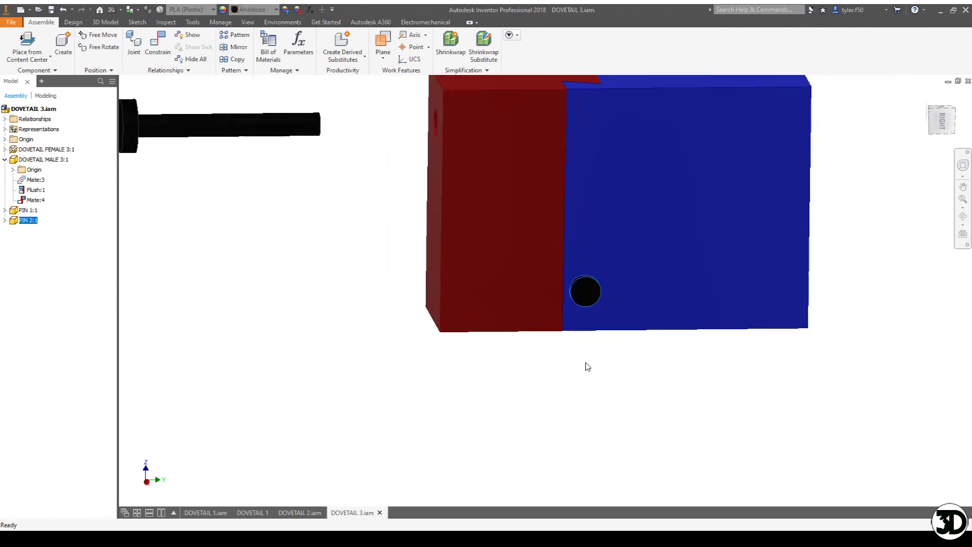
Try sliding the male part with PIN 2 inserted, and pull the pin out to below the female part
middle_drag(496, 187, 495, 232)
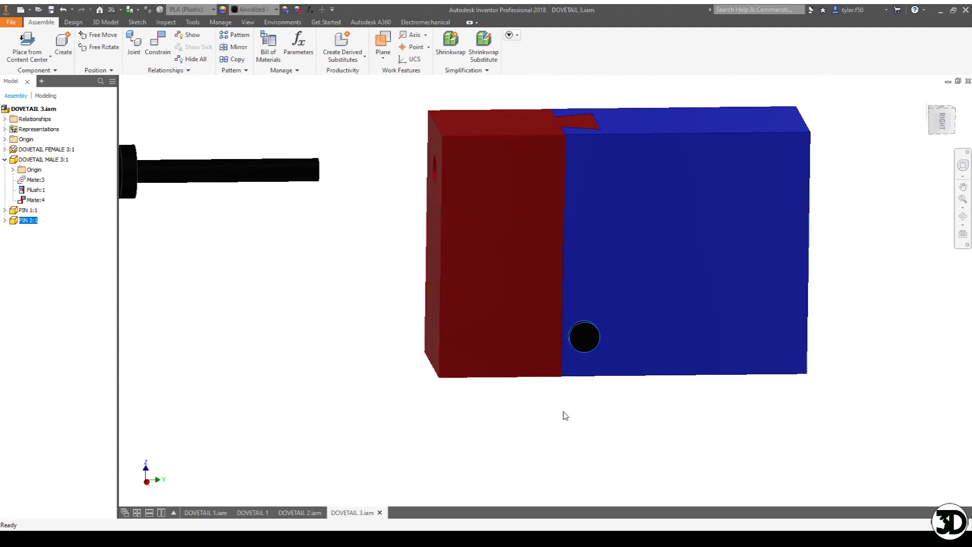
mouse_move(541, 250)
mouse_down()
mouse_move(538, 293)
mouse_move(536, 238)
mouse_move(536, 248)
mouse_up()
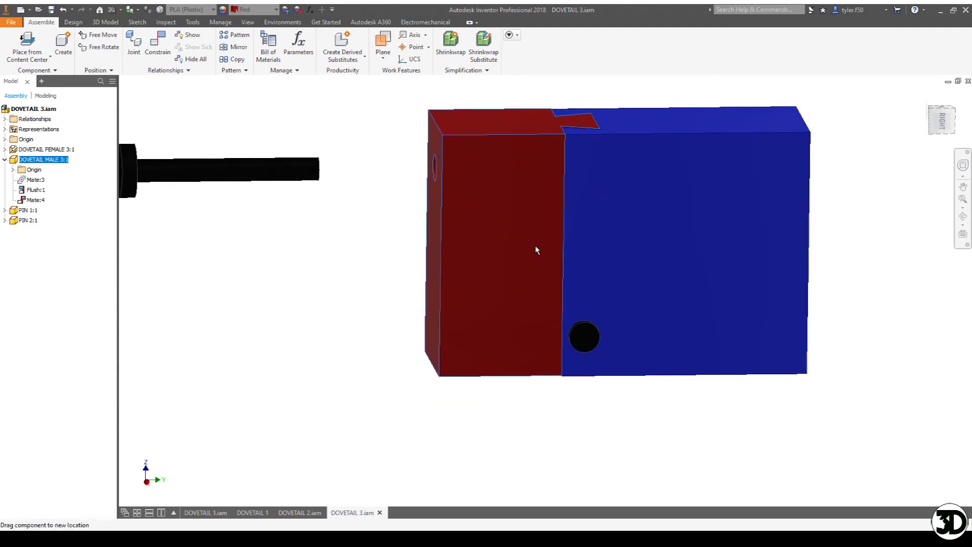
drag(584, 348, 683, 442)
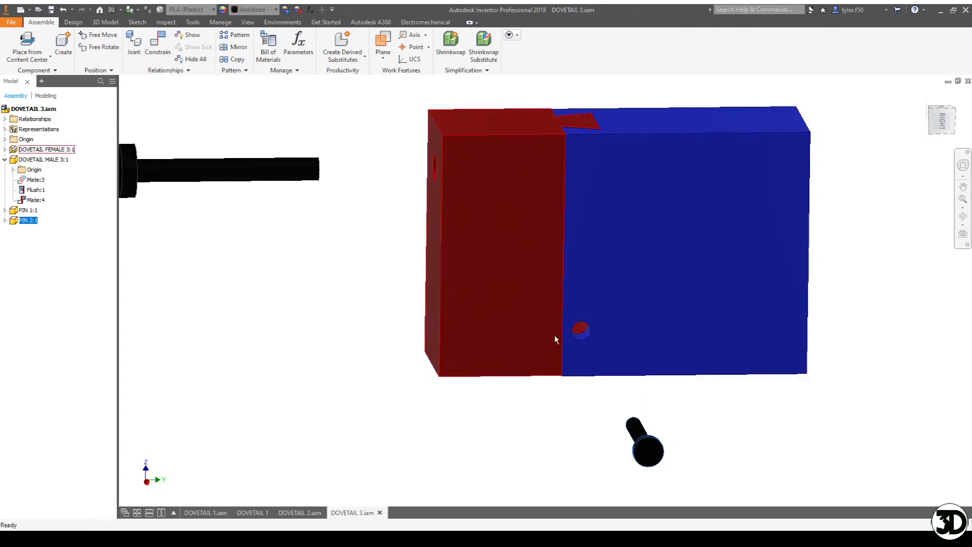
Try to move PIN 1 to the hole in the male part's outer face, and undo the move
key(F4)
mouse_move(486, 285)
mouse_down()
mouse_move(524, 289)
mouse_move(522, 259)
mouse_move(482, 267)
mouse_move(488, 274)
mouse_up()
key(Escape)
drag(395, 253, 506, 156)
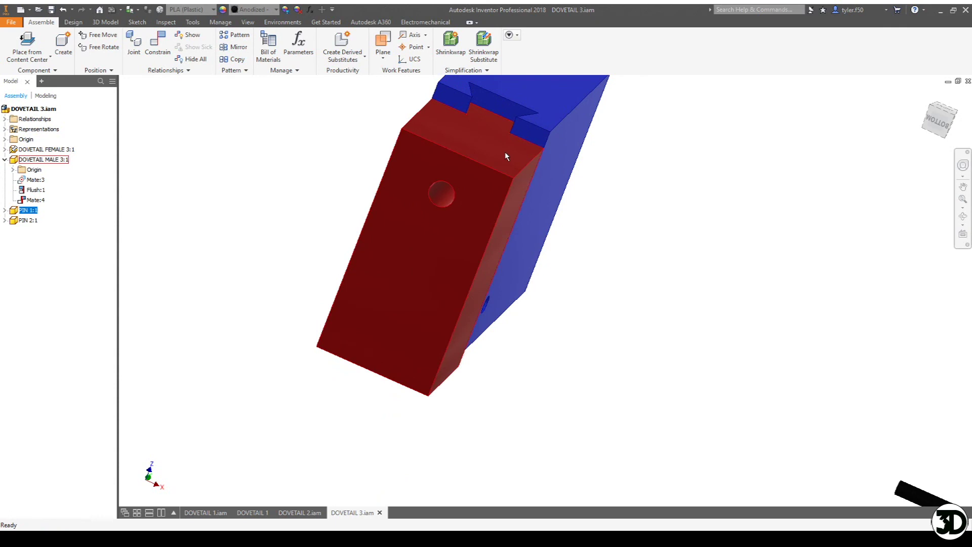
key(ctrl+z)
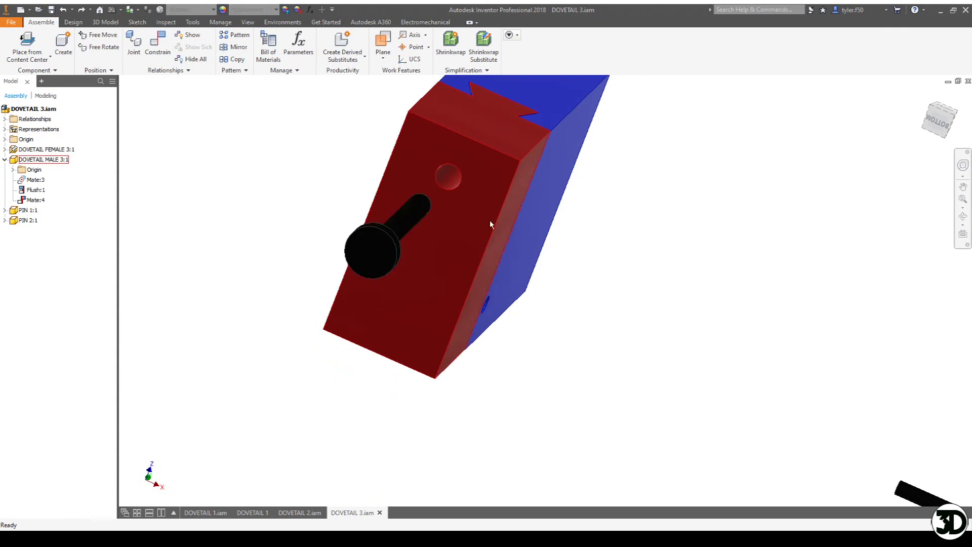
Insert PIN 1 into the hole in the male part's outer face until its head rests against the face
click(476, 186)
click(664, 281)
shift+middle_drag(641, 302, 547, 292)
drag(236, 198, 507, 161)
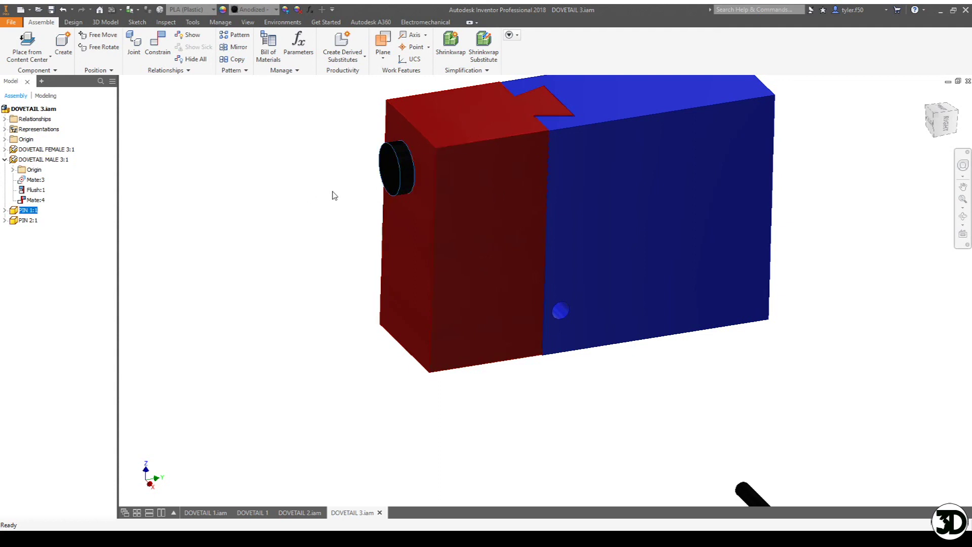
Compare the curved joint in the DOVETAIL 2 assembly with the pinned joint in DOVETAIL 3
click(299, 513)
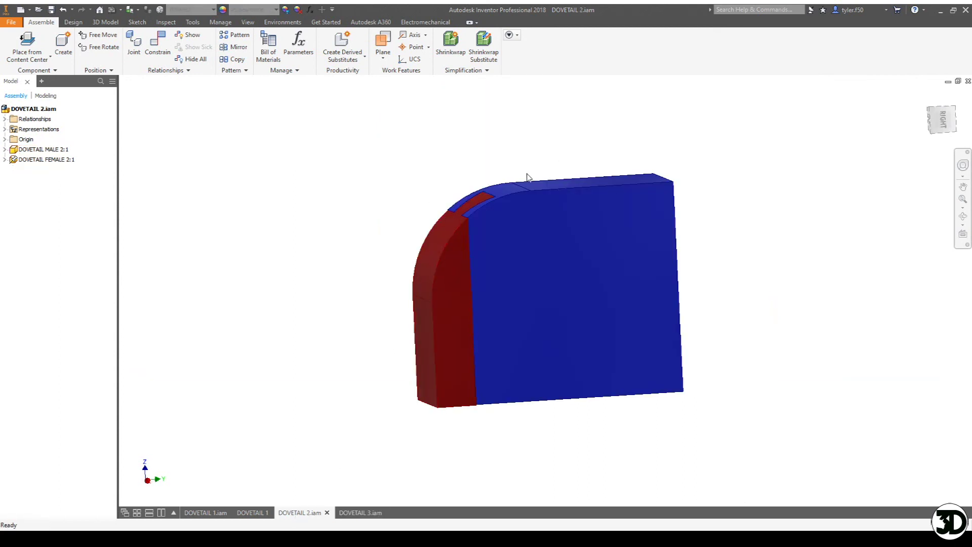
click(361, 513)
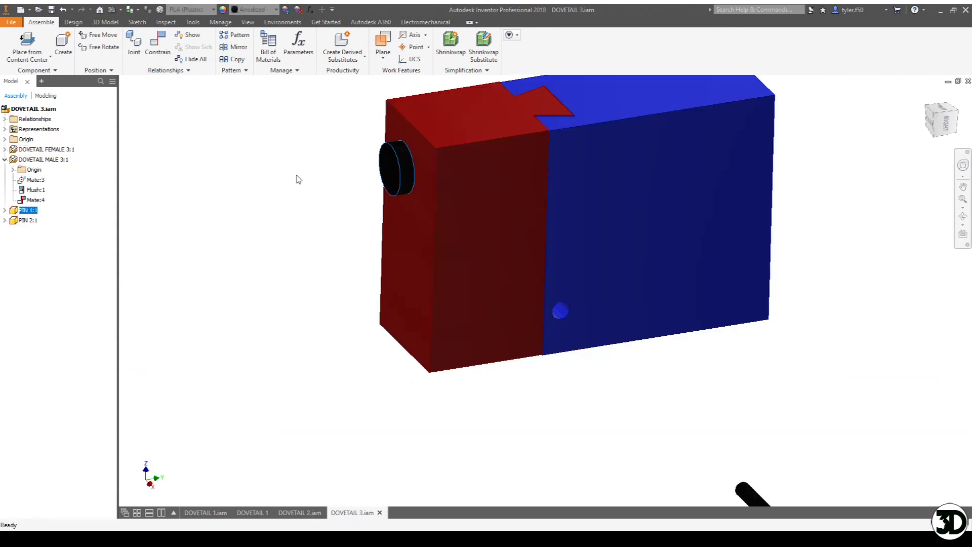
middle_drag(412, 307, 387, 357)
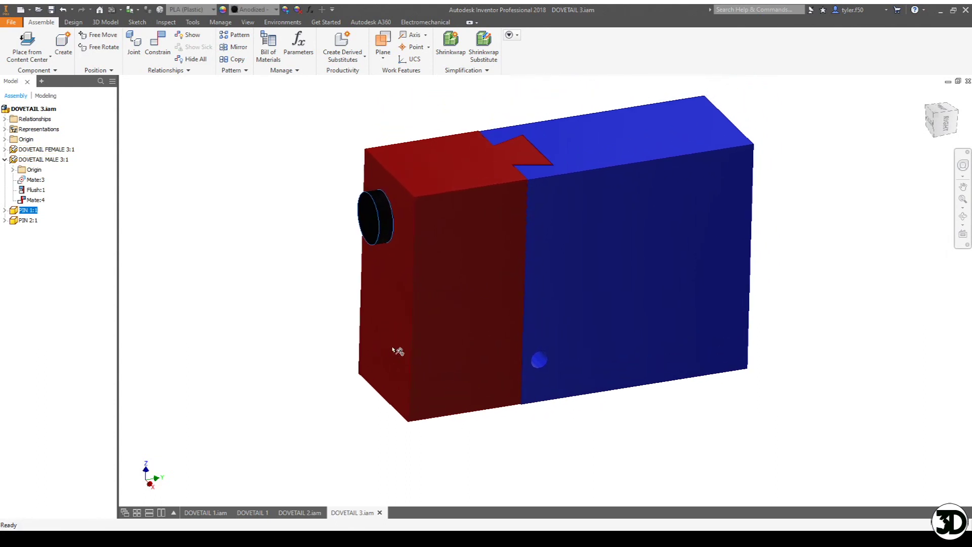